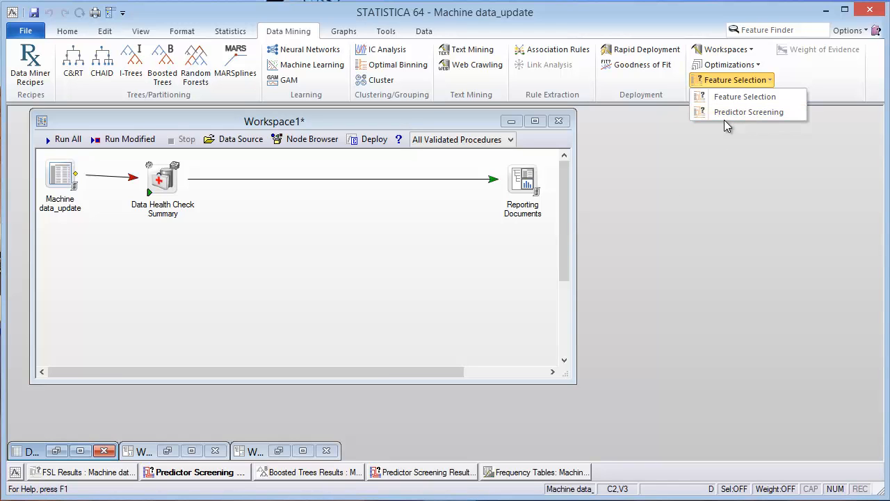
- Bring up the Machine data_update spreadsheet and start a new Predictor Screening analysis on it
left_click(80, 451)
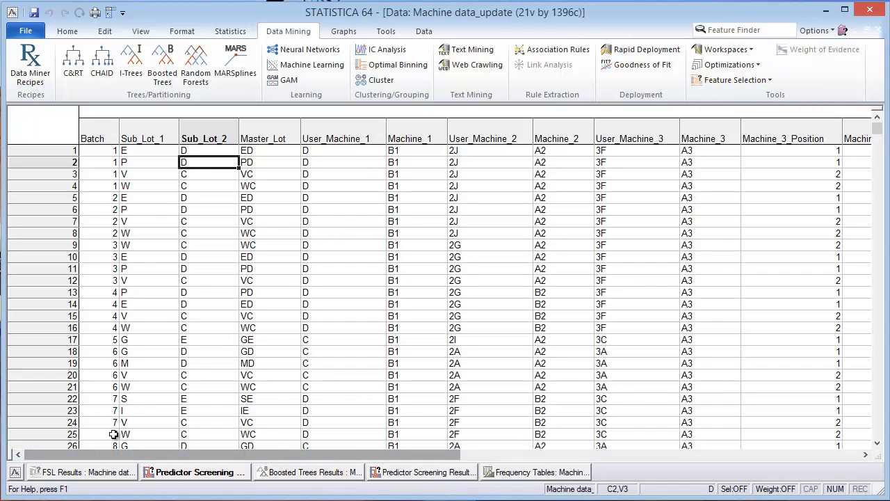
left_click(723, 80)
left_click(738, 112)
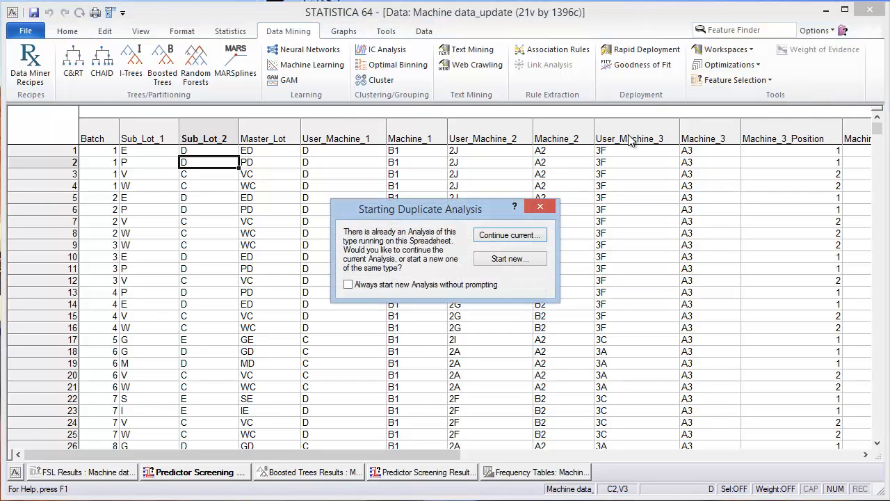
left_click(510, 259)
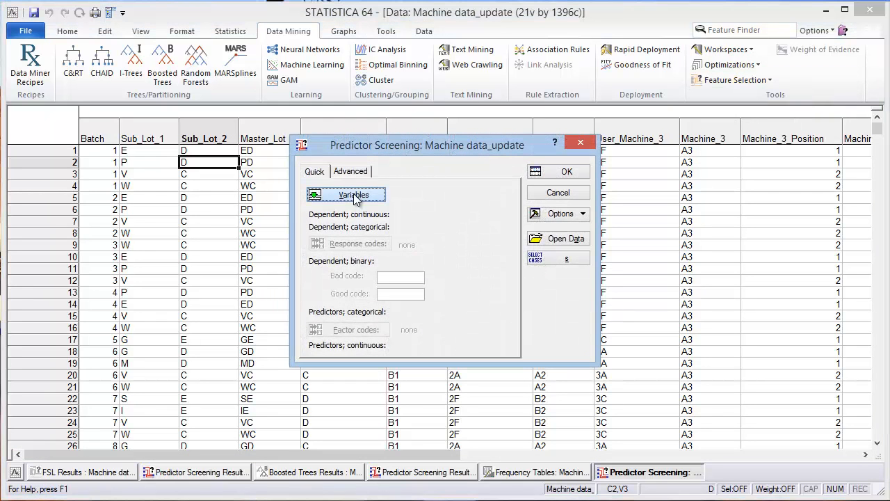
- Select QUALITY_SCORE as the continuous dependent and variables 2-20, Sub_Lot_1 through Machine_8, as the categorical predictors
left_click(379, 195)
scroll(480, 229, "down", 4)
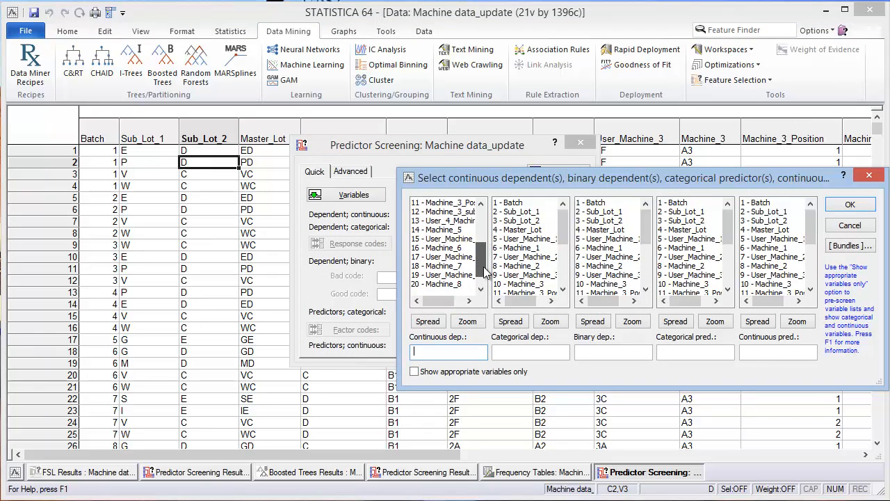
left_click(459, 284)
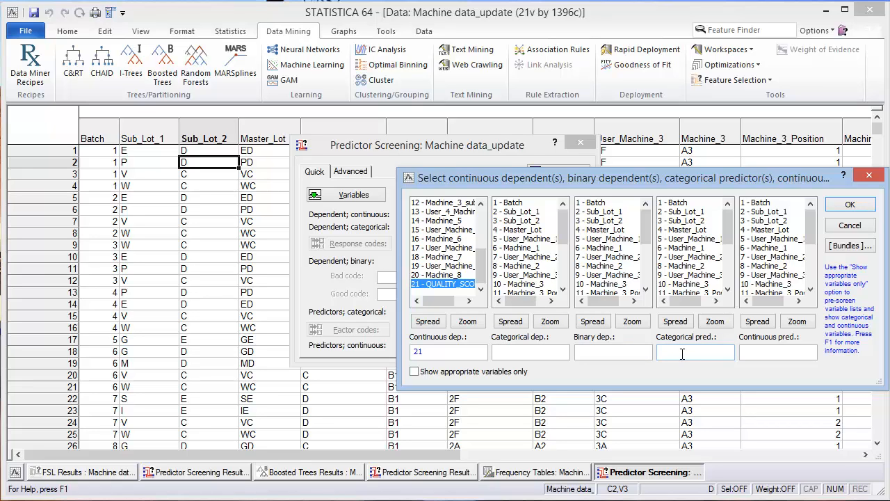
left_click(685, 213)
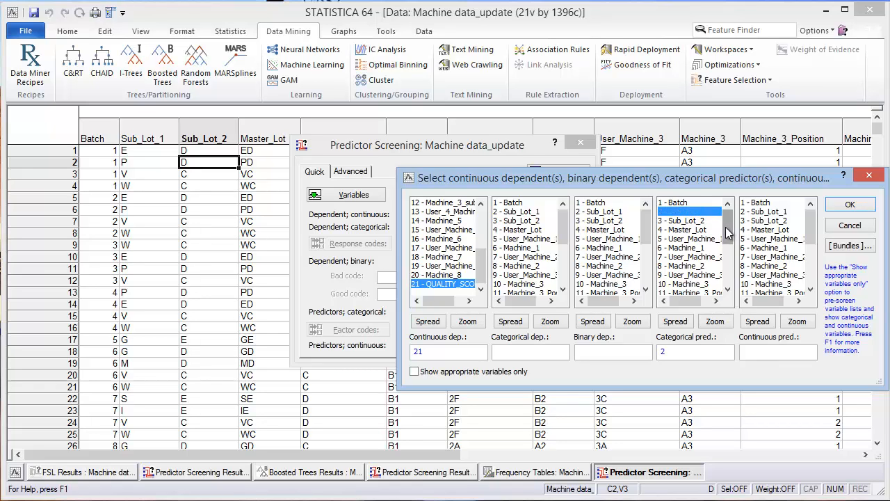
left_click_drag(728, 226, 727, 264)
left_click(695, 277, "shift")
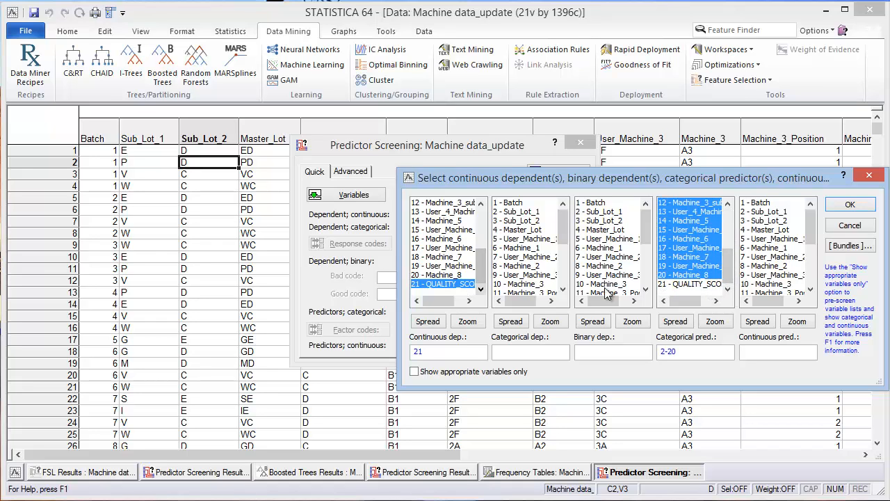
left_click(850, 206)
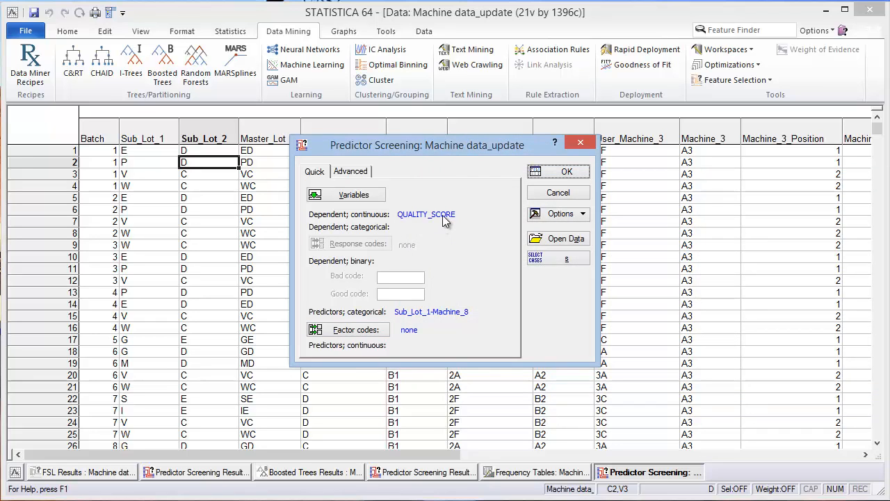
- Run the predictor screening and produce the variable importance summary for QUALITY_SCORE
left_click(549, 174)
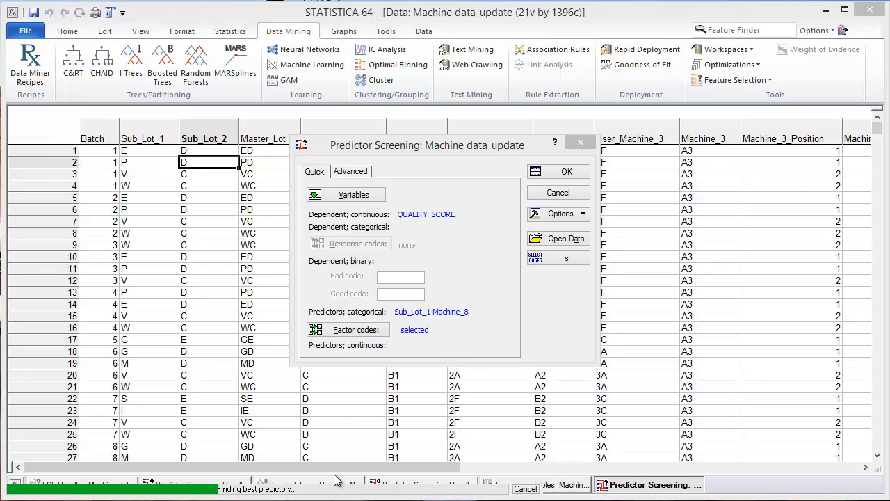
left_click(763, 81)
left_click(765, 111)
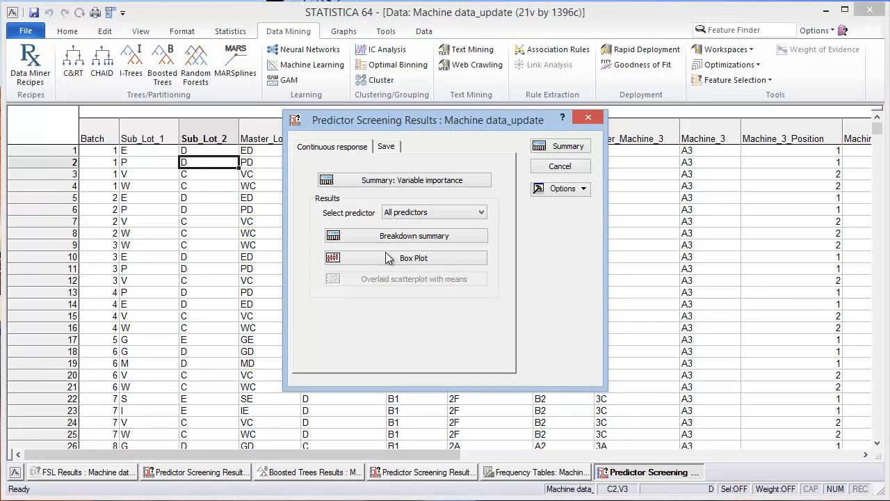
left_click(400, 179)
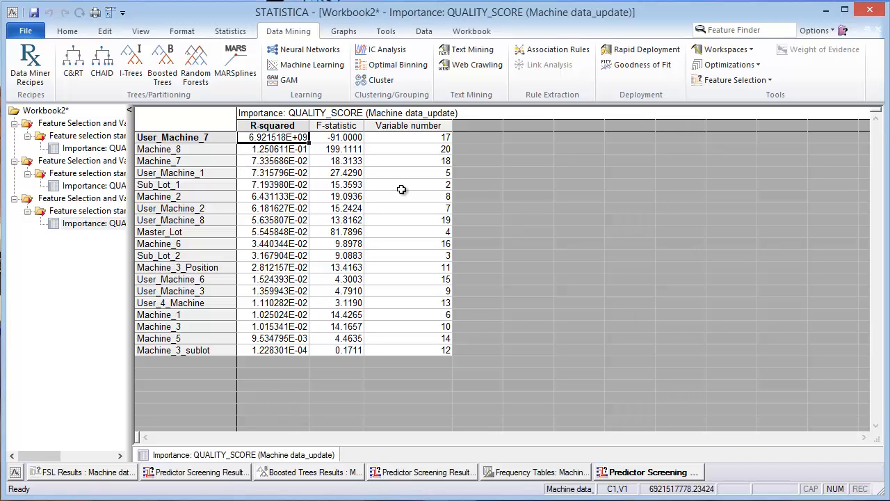
- Return to the workspace and review the Data Health Check Summary node's variable, sparse data and redundancy settings, including the Cramer's V threshold
left_click(856, 31)
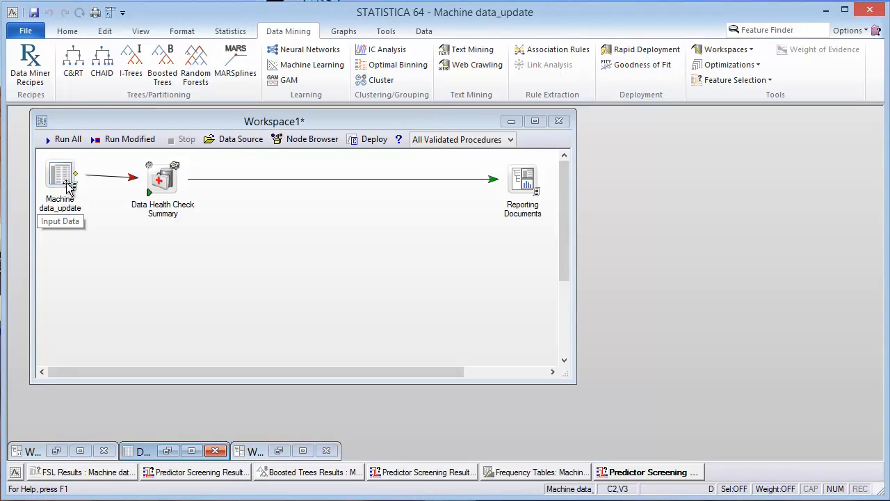
double_click(165, 185)
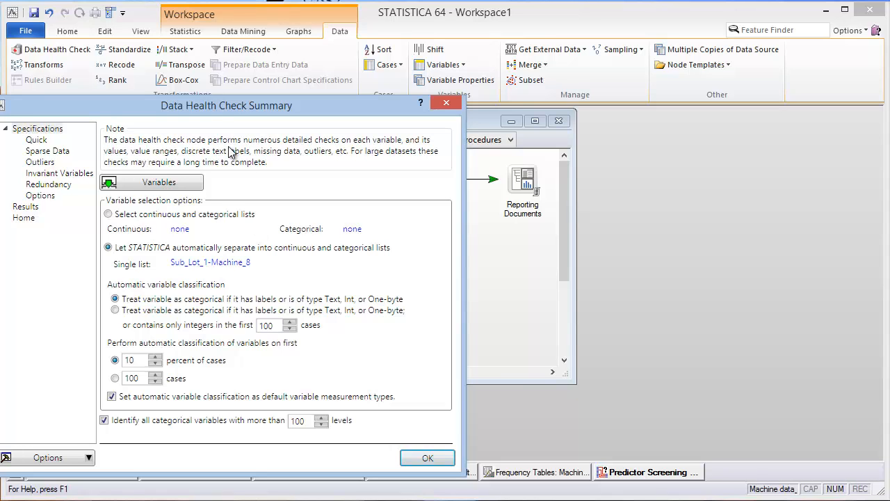
left_click_drag(213, 104, 241, 96)
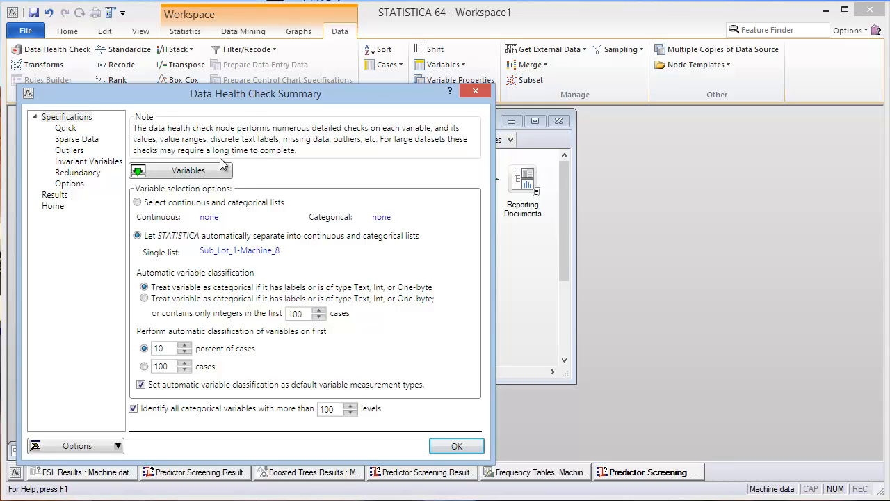
left_click(65, 129)
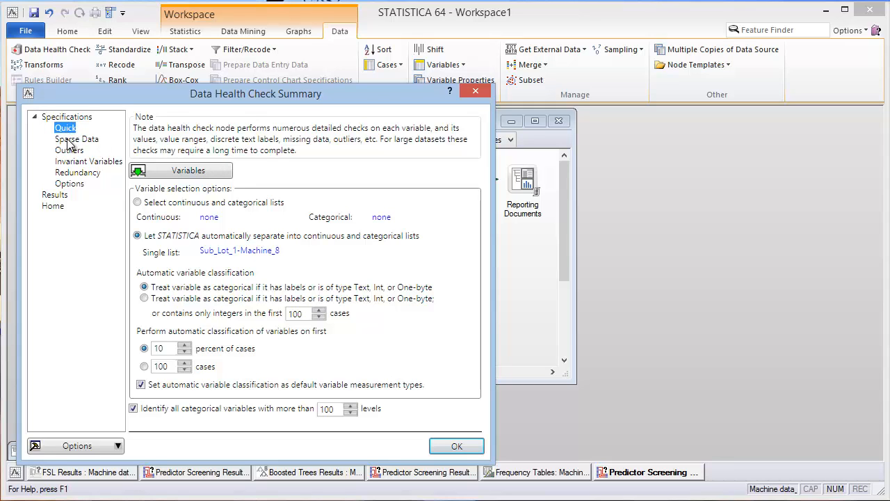
left_click(72, 140)
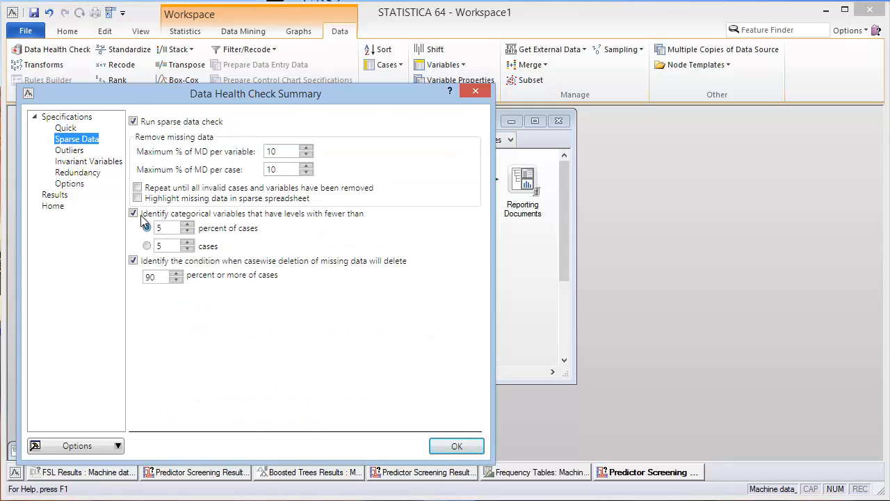
left_click(71, 176)
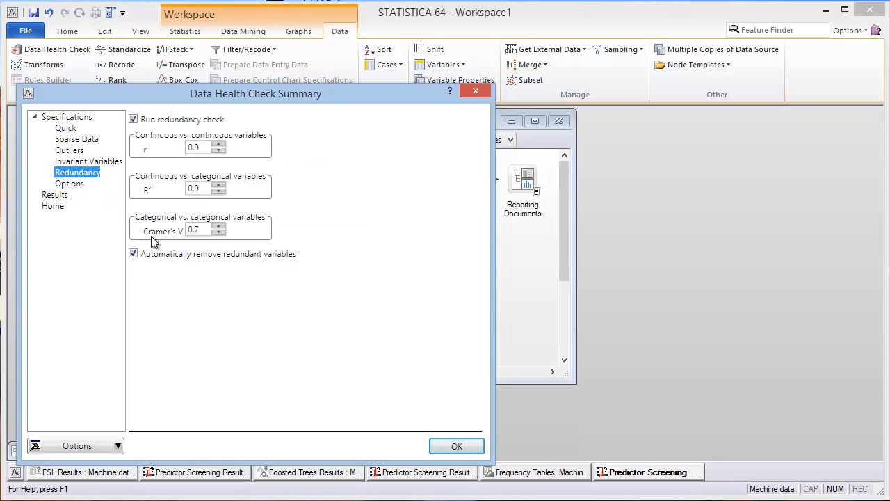
mouse_move(148, 240)
mouse_move(175, 232)
left_click(457, 445)
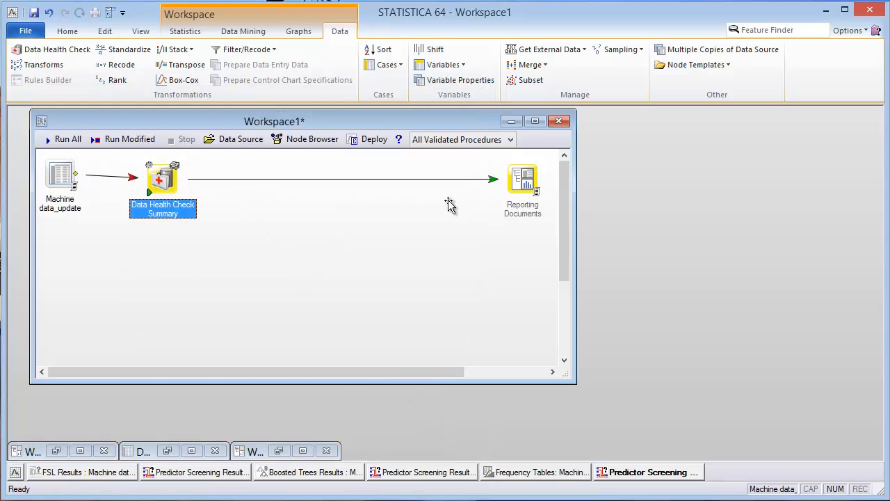
- Open the workspace's Reporting Documents and examine the Cramer's V color map, the Variable Redundancies table and the Variable Summary
double_click(536, 198)
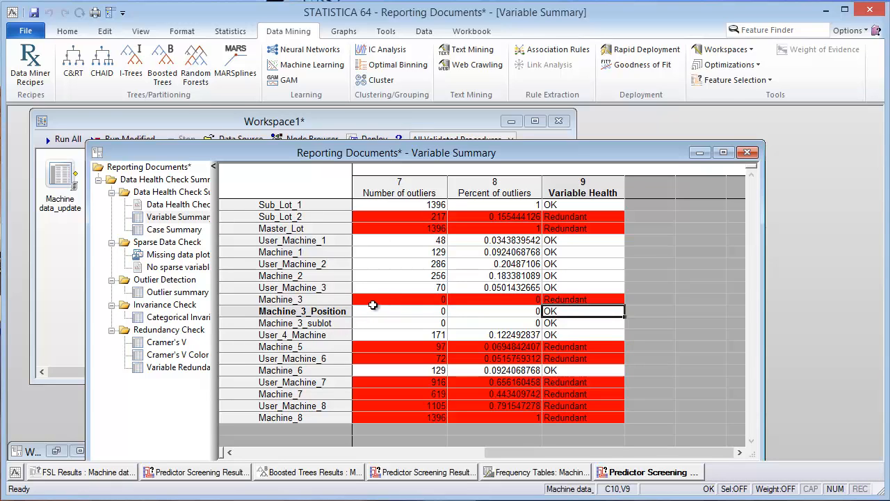
left_click(178, 356)
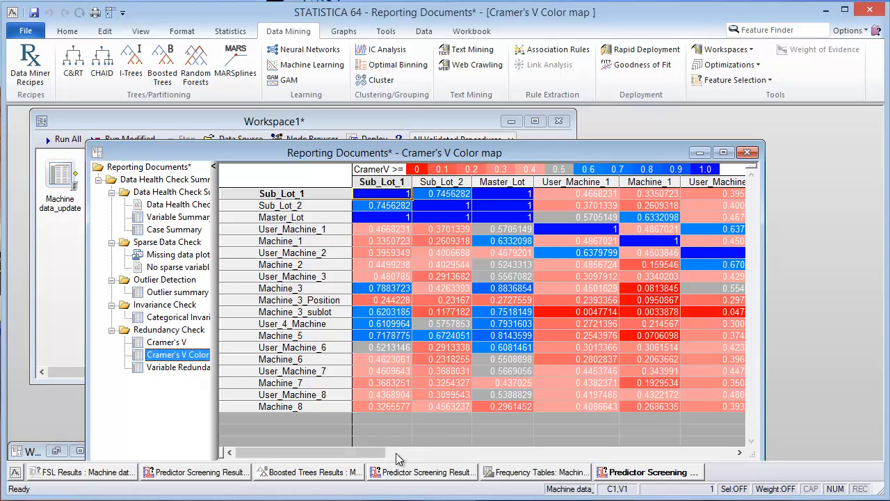
left_click_drag(383, 458, 468, 452)
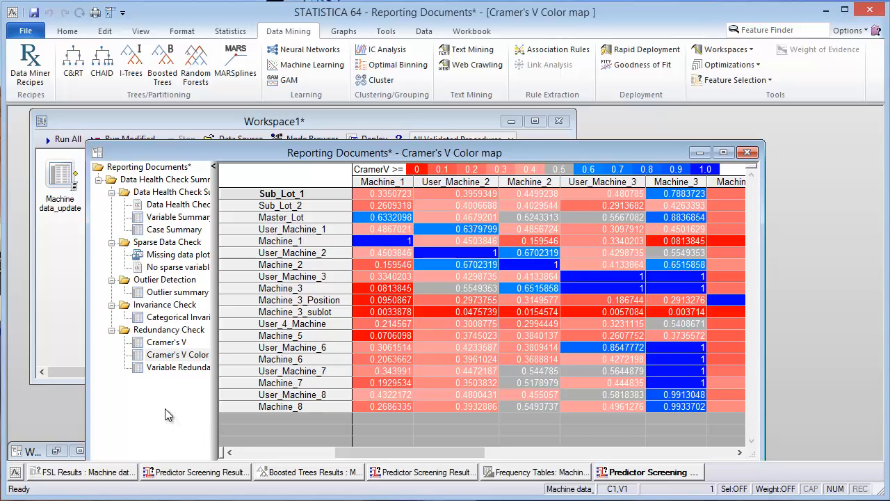
left_click(167, 367)
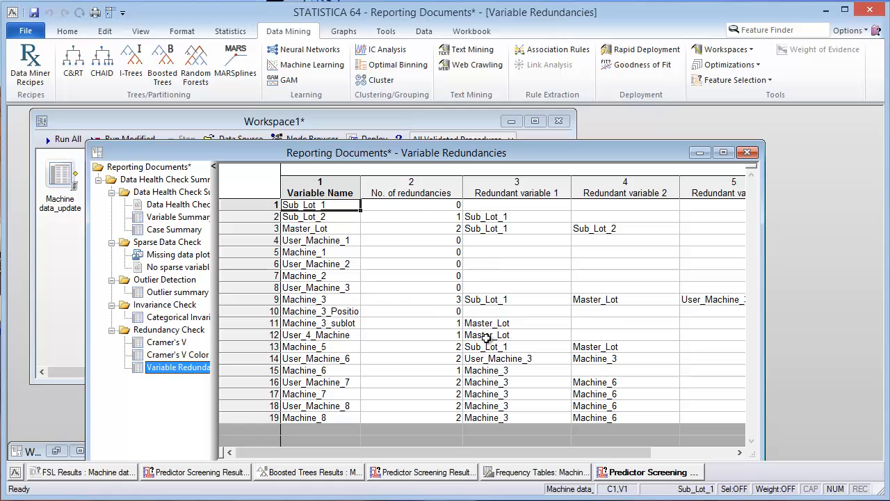
left_click(174, 218)
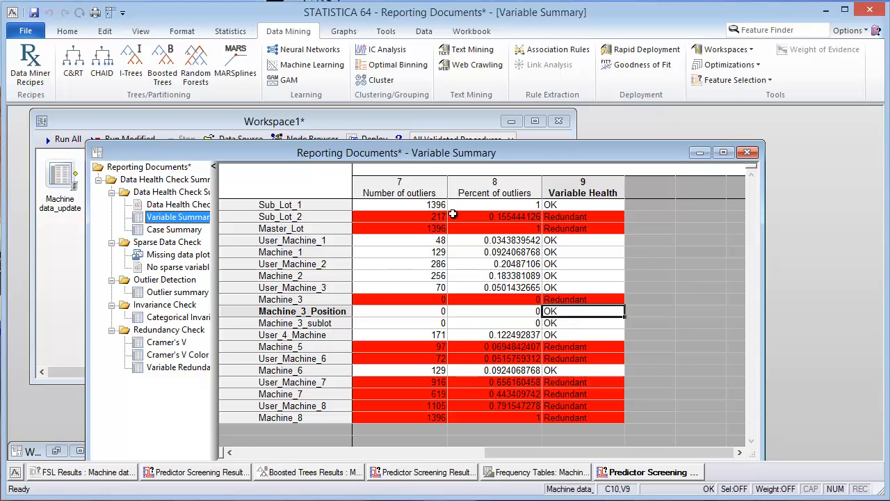
- Start another new Predictor Screening analysis, arranging its window so the Variable Summary's list of variables stays readable
left_click_drag(429, 165, 360, 137)
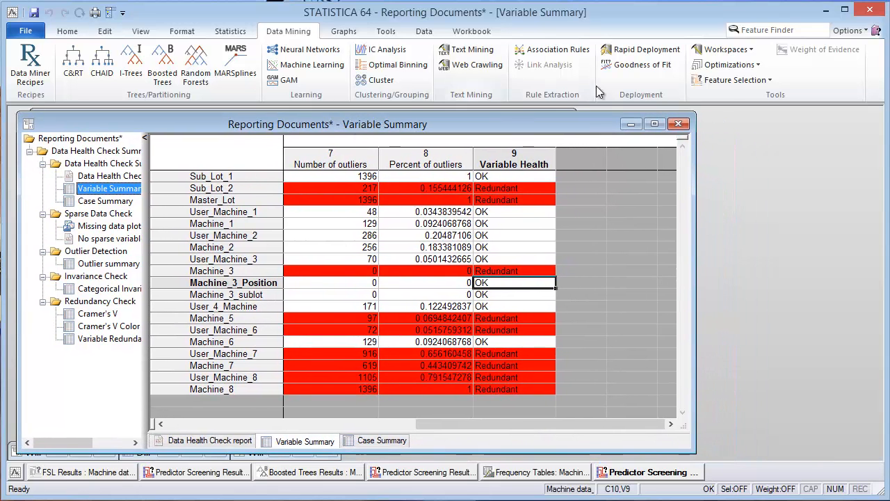
left_click(750, 82)
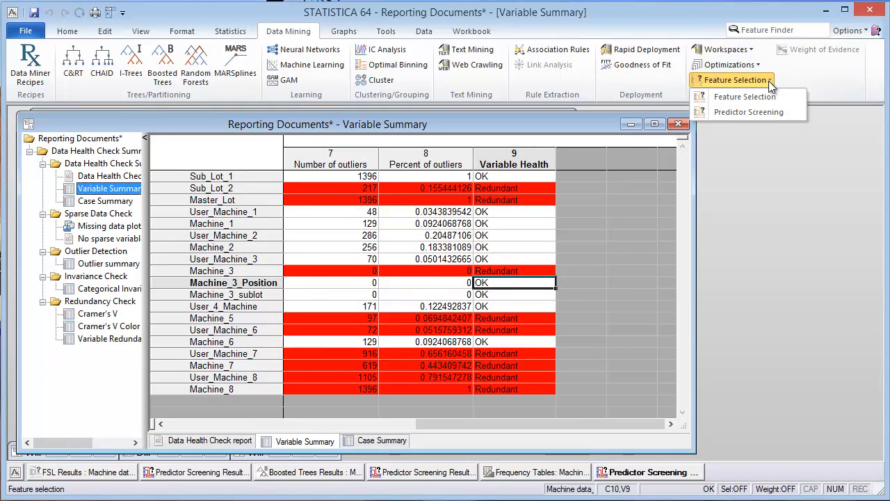
left_click(752, 113)
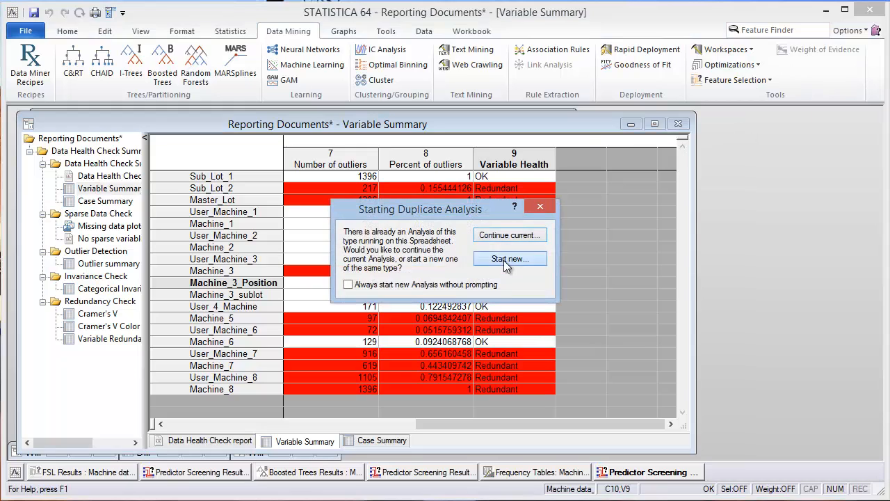
left_click(510, 206)
left_click_drag(395, 142, 631, 128)
- Set QUALITY_SCORE as the continuous dependent variable for the new screening
left_click(591, 182)
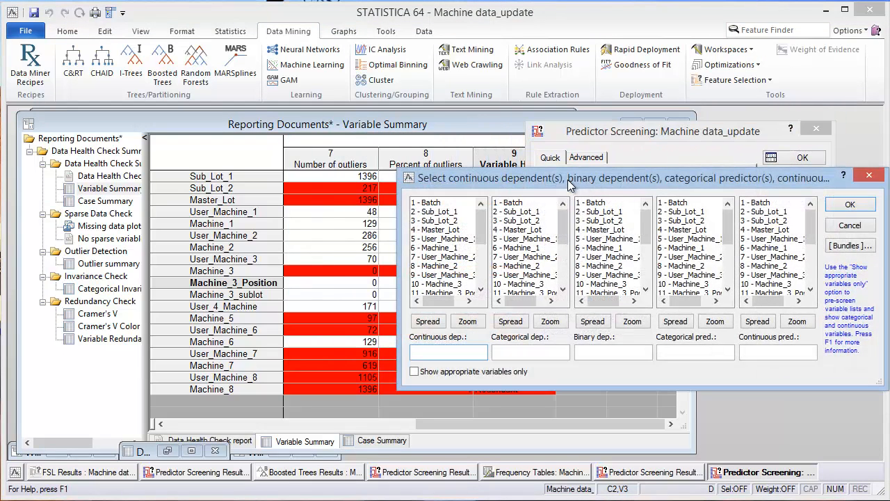
left_click_drag(568, 180, 556, 148)
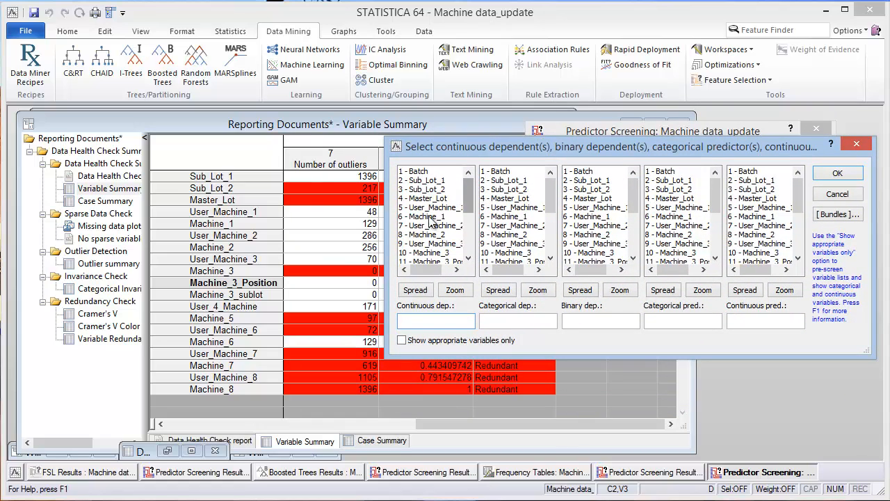
left_click_drag(471, 198, 470, 237)
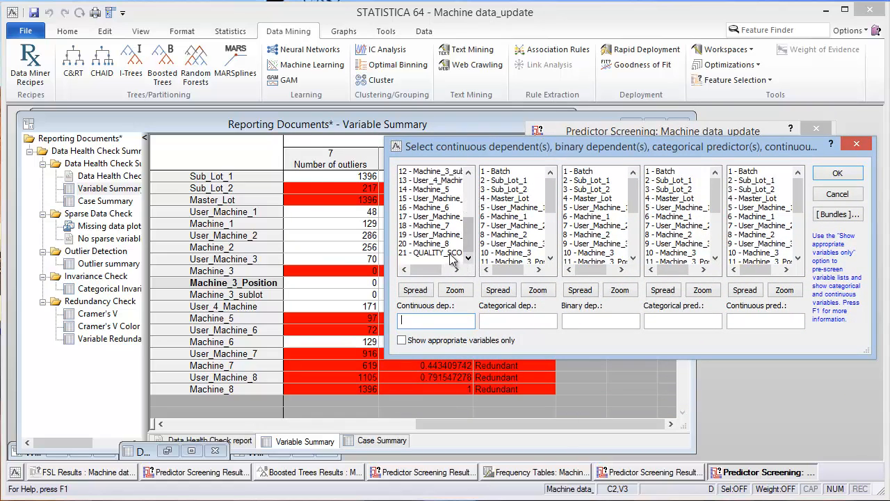
left_click(428, 252)
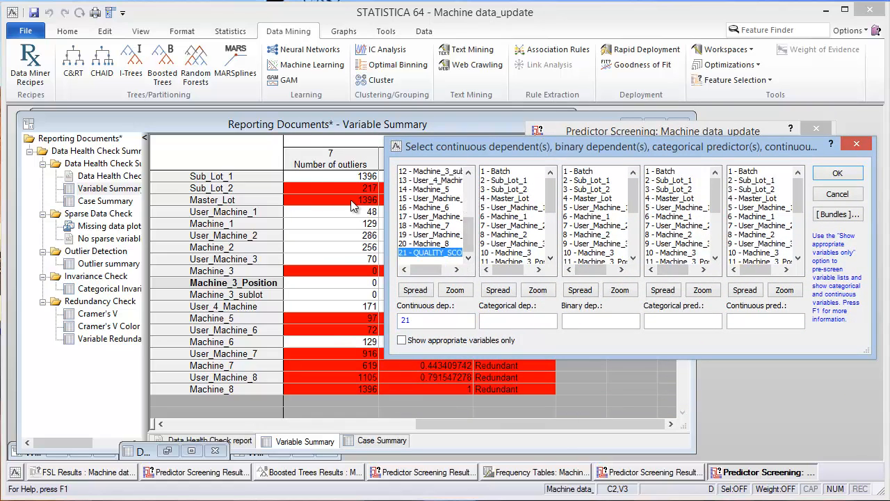
- Select Sub_Lot_1, User_Machine_1, Machine_1, User_Machine_2, Machine_2 and User_Machine_3 (variables 2 and 5-9) as categorical predictors
left_click(673, 182)
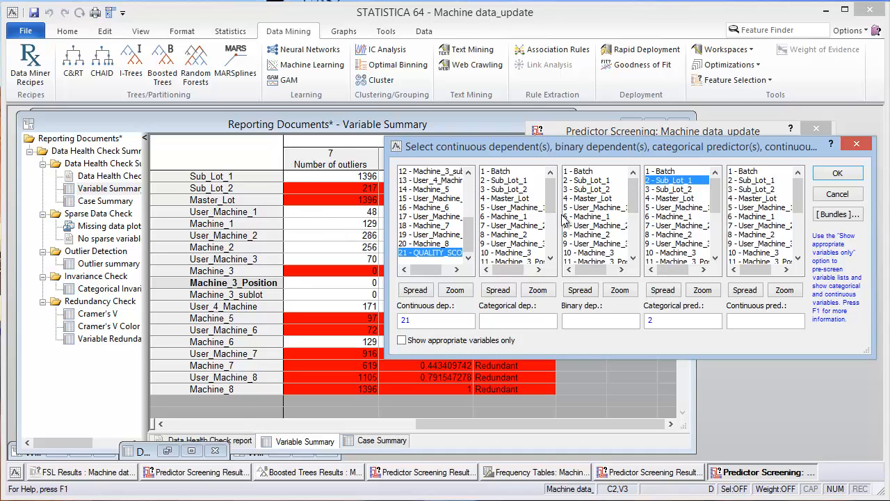
left_click(686, 208, "ctrl")
left_click(682, 218, "ctrl")
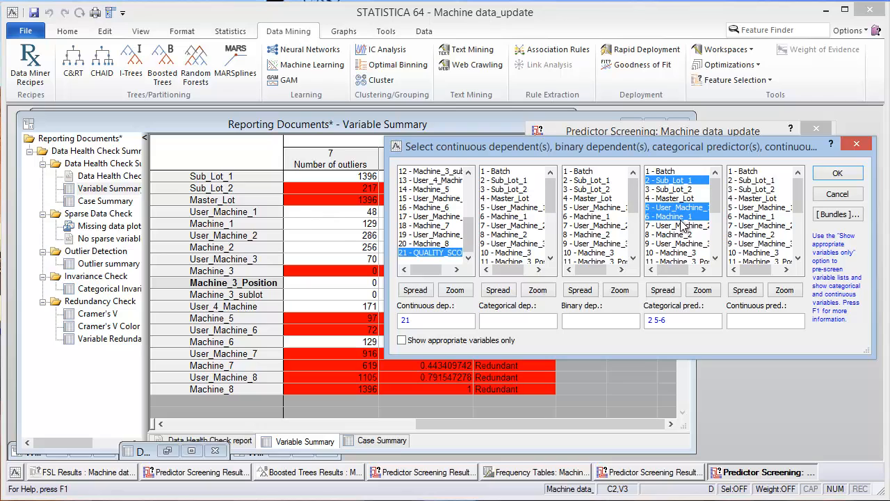
left_click(679, 226, "ctrl")
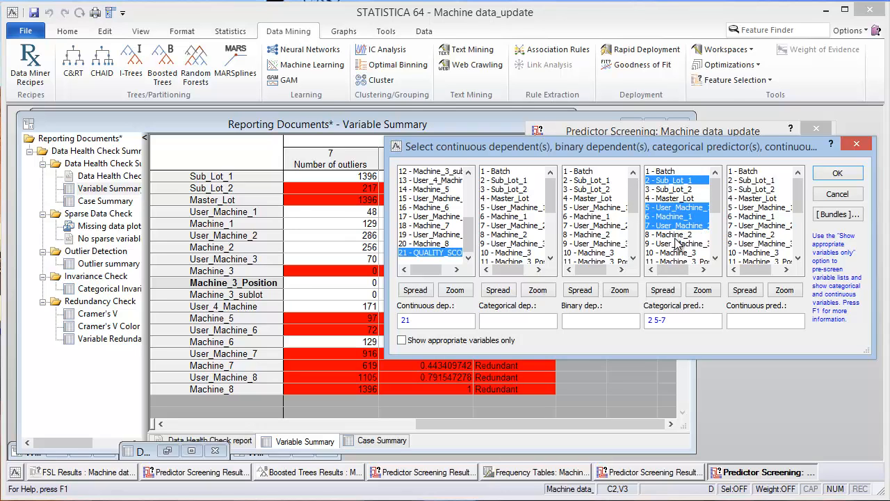
left_click(676, 234, "ctrl")
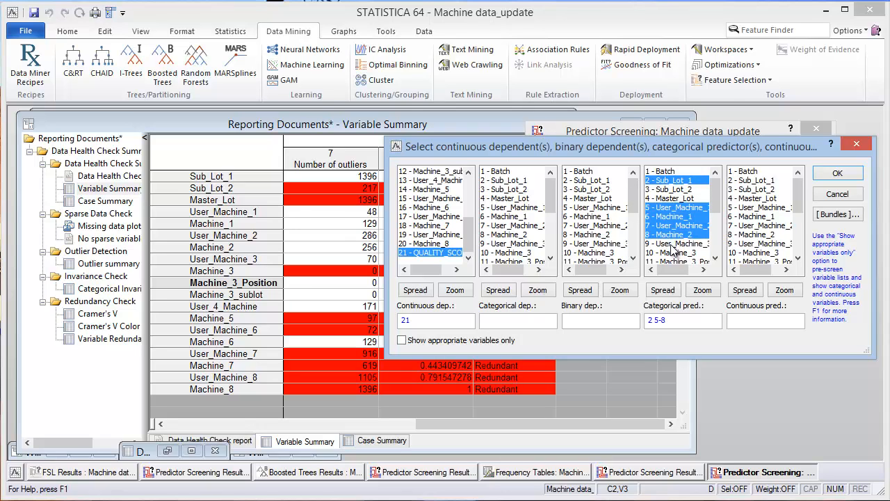
left_click(673, 245, "ctrl")
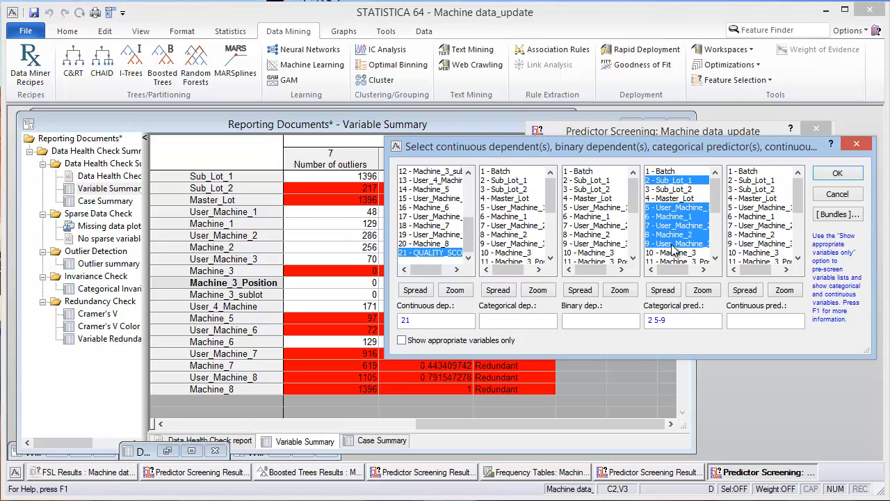
- Add the non-redundant Machine_3_Position, Machine_3_sublot, User_4_Machine and Machine_6 (variables 11-13 and 16) as categorical predictors and accept the variable selection
left_click(716, 258)
left_click(716, 258)
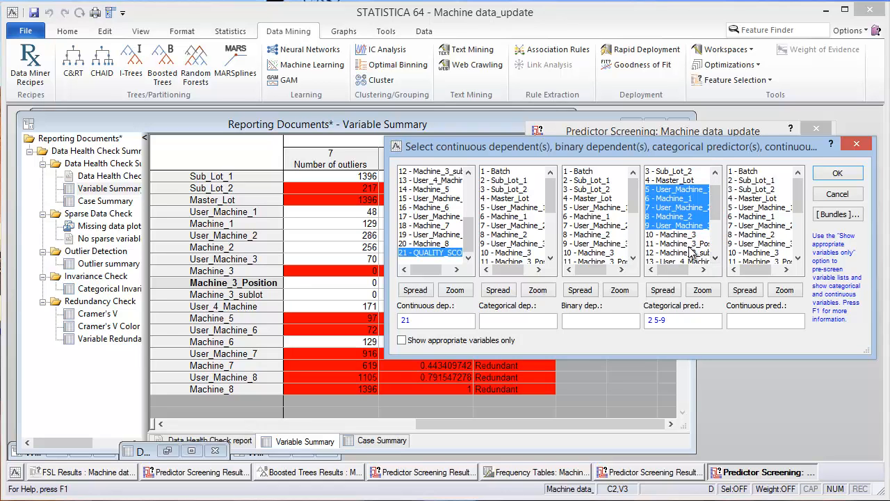
left_click(689, 243, "ctrl")
left_click(685, 255, "ctrl")
left_click(685, 262, "ctrl")
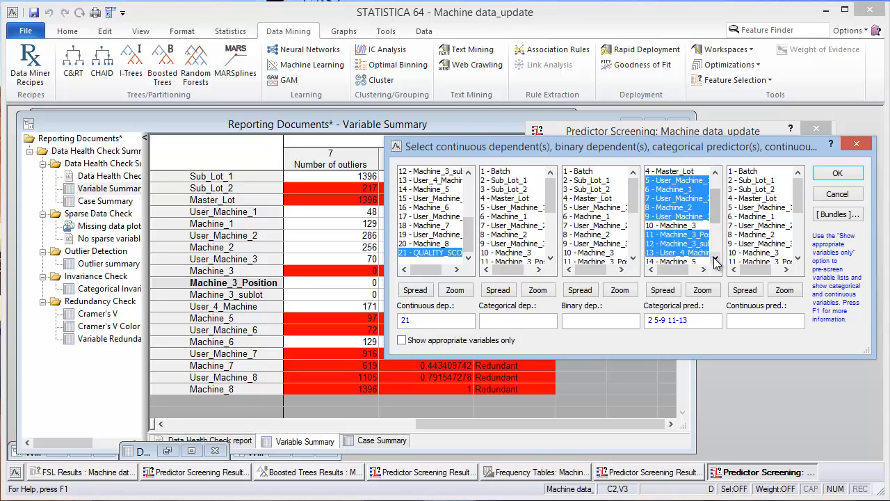
left_click(715, 258)
left_click(716, 258)
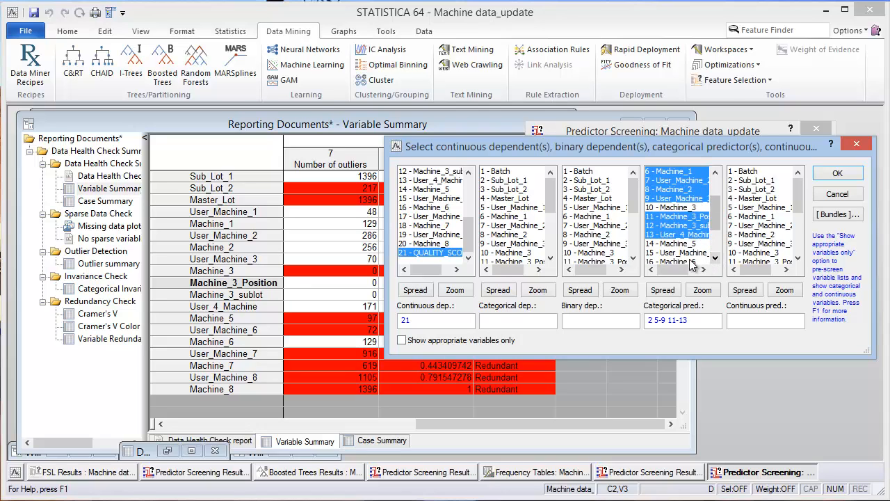
left_click(689, 261, "ctrl")
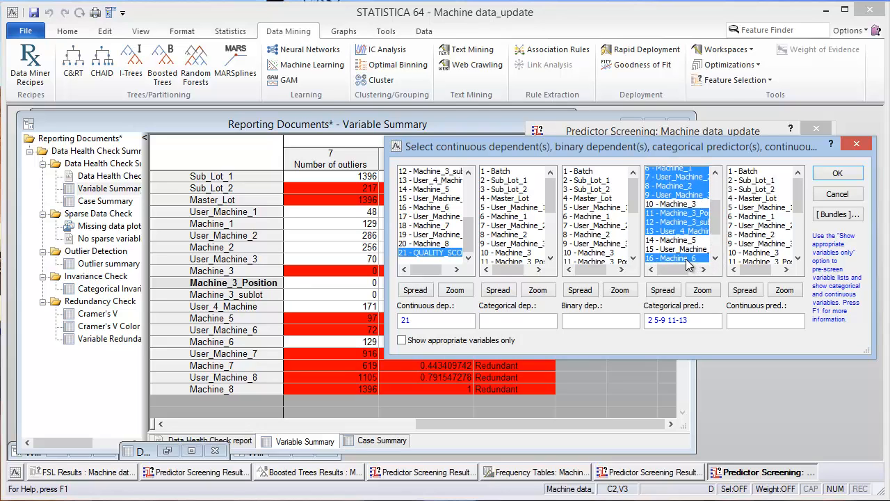
left_click(838, 173)
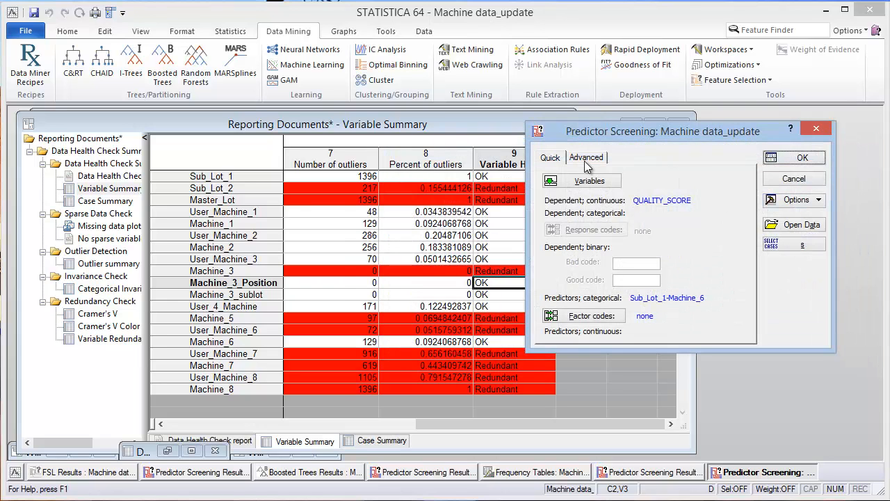
- Run the Predictor Screening and produce the variable importance summary for QUALITY_SCORE
left_click(803, 159)
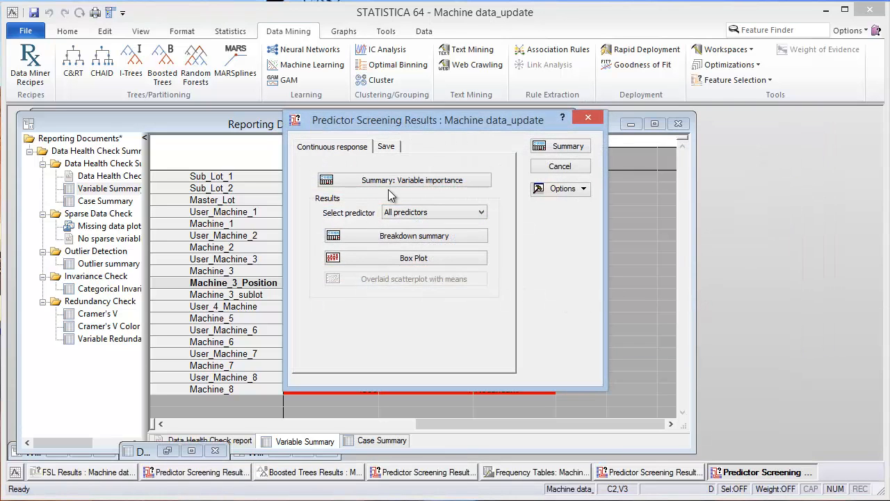
left_click(395, 181)
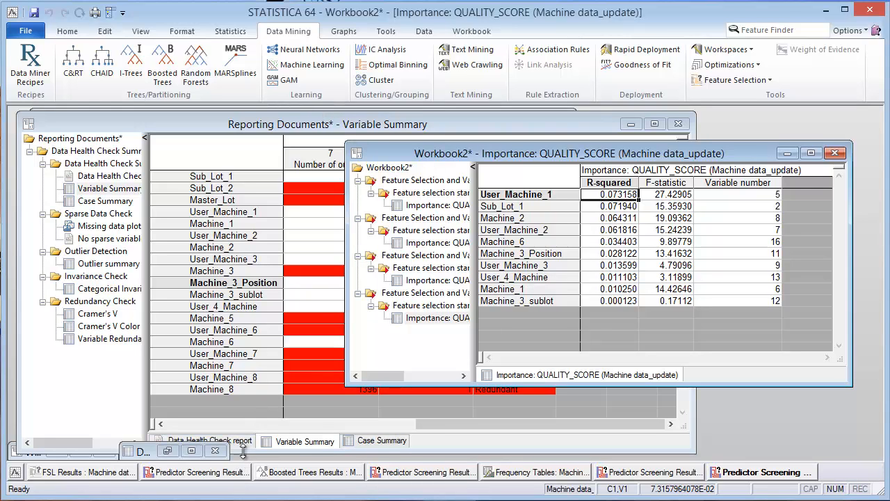
- Recheck the Variable Summary in Reporting Documents and minimize that window to leave the new importance table in view
left_click(632, 125)
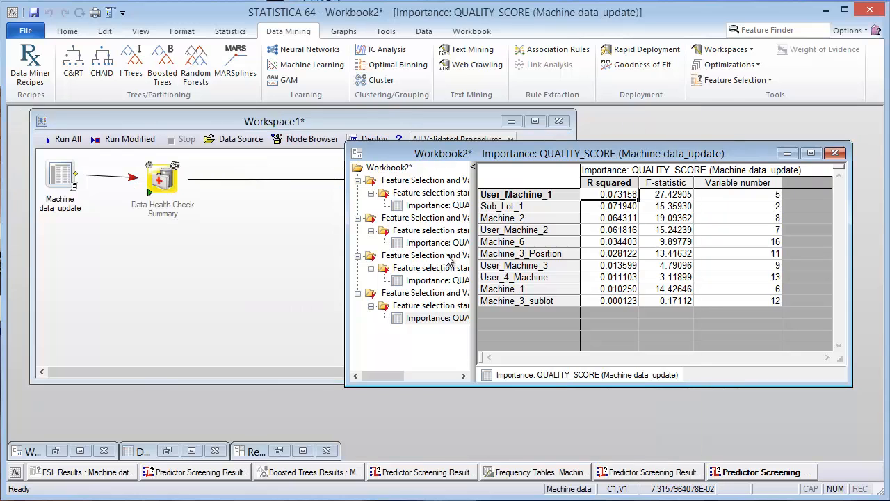
left_click(303, 451)
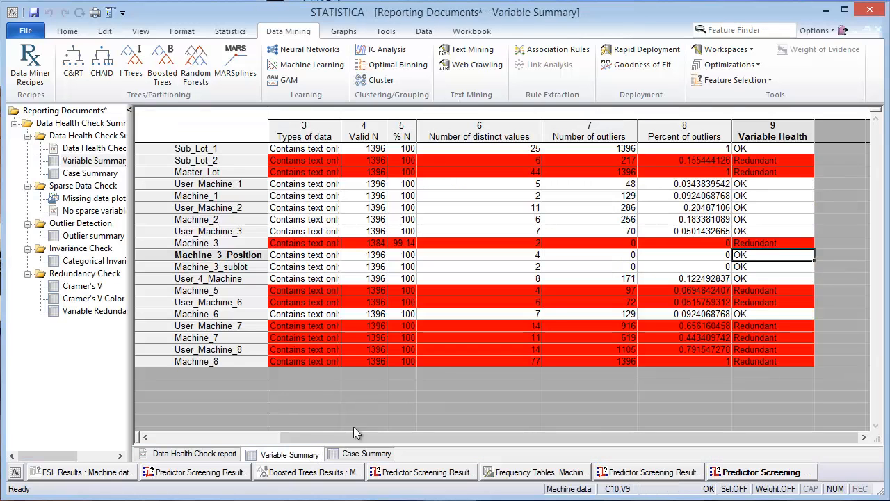
left_click(863, 32)
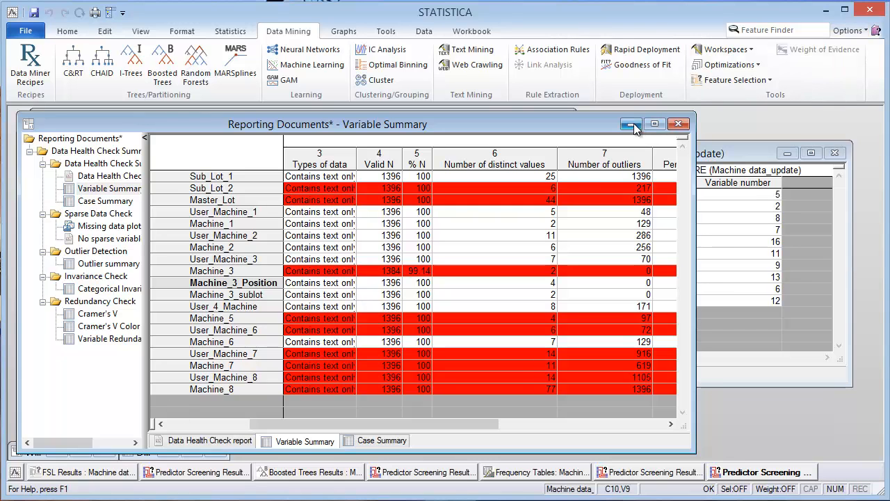
left_click(632, 124)
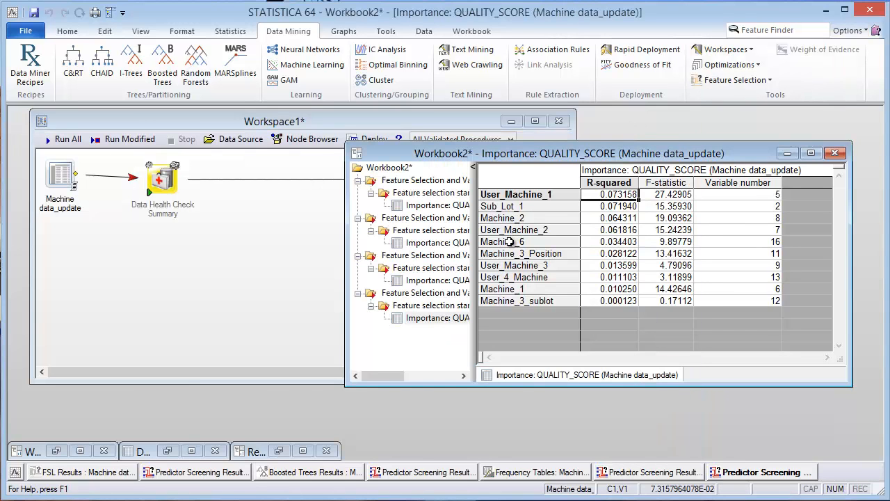
- Examine the earlier feature selection results in Workbook1: the importance plot and the best predictors table for QUALITY_SCORE
left_click(80, 451)
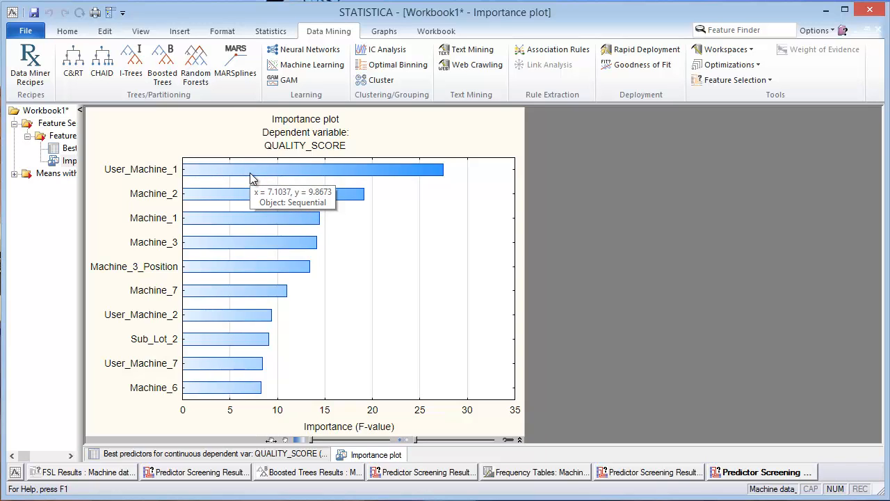
left_click(72, 151)
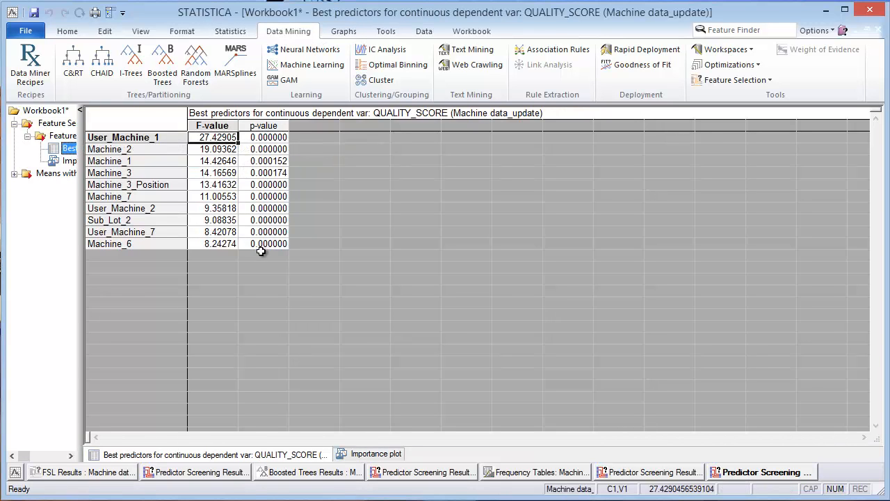
left_click(735, 81)
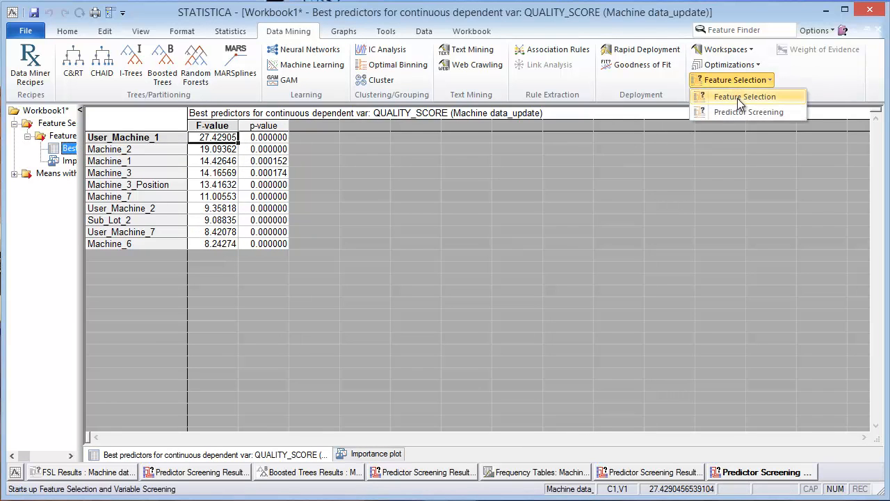
left_click(753, 100)
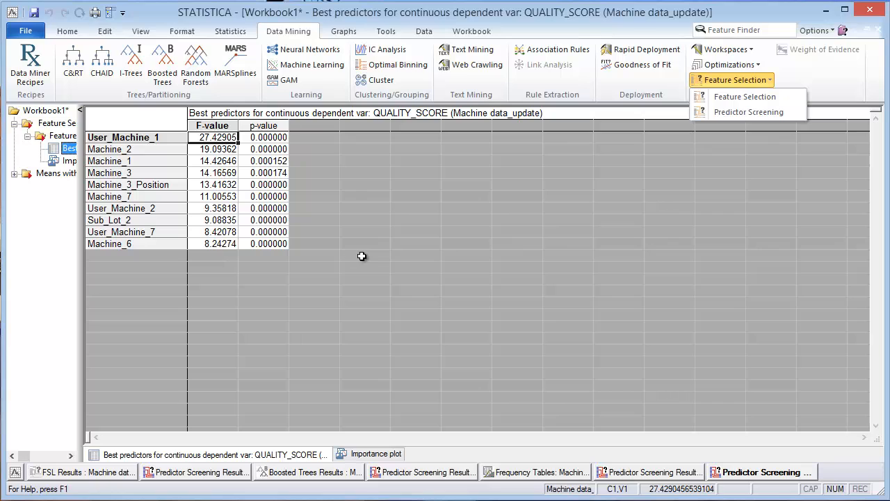
left_click(839, 89)
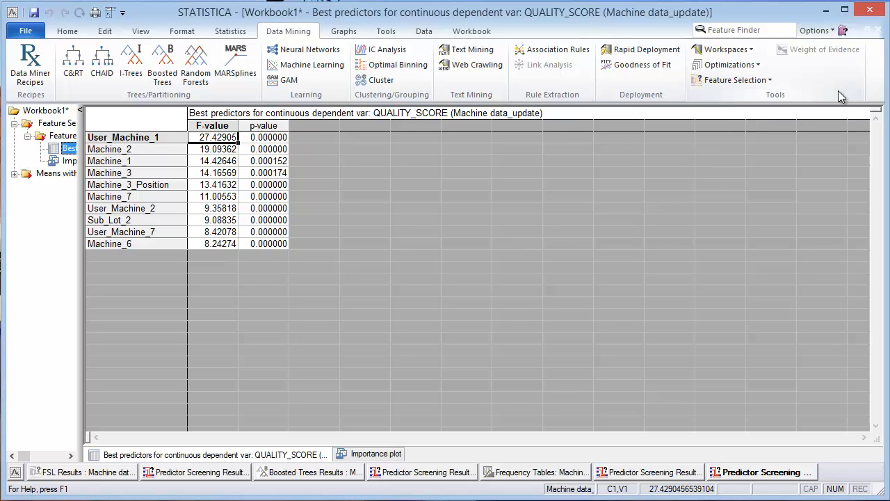